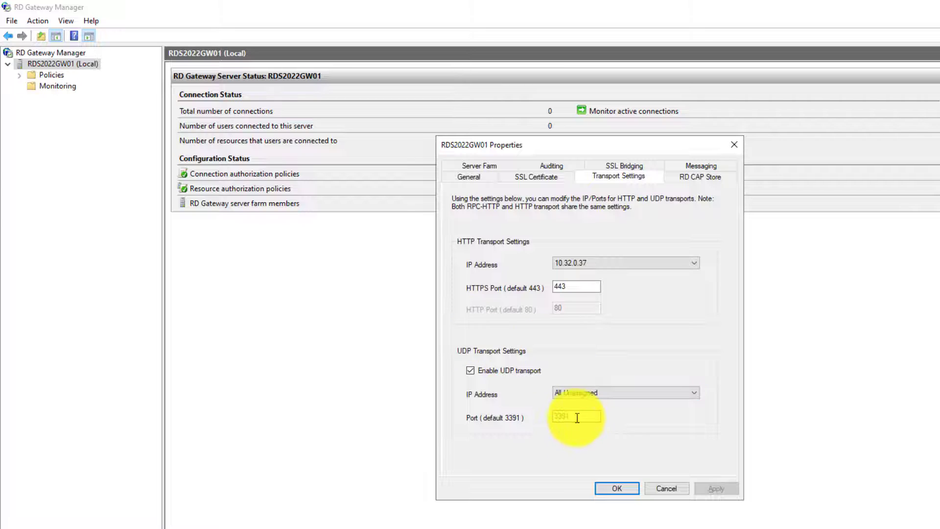
- Confirm the UDP port value in the gateway's Transport Settings reads 3391
{"action": "double_click", "coordinate": [586, 414]}
{"action": "type", "text": "3391"}
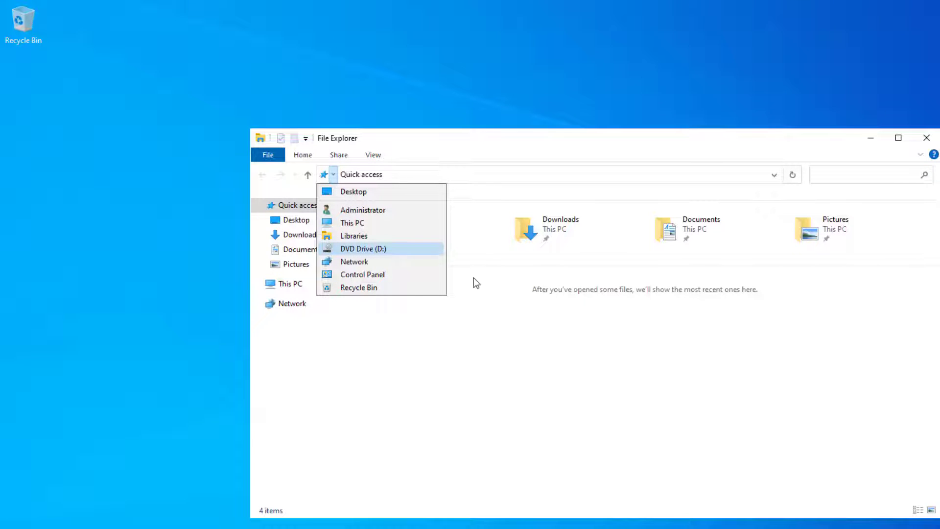
- Set Control Panel to small icons and open the advanced firewall console's Inbound Rules
{"action": "left_click", "coordinate": [431, 274]}
{"action": "left_click", "coordinate": [786, 194]}
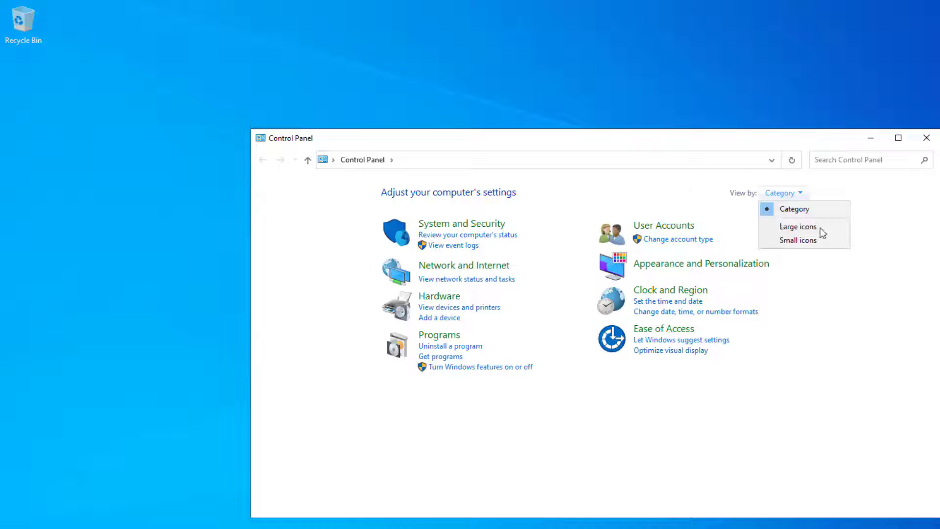
{"action": "left_click", "coordinate": [798, 241]}
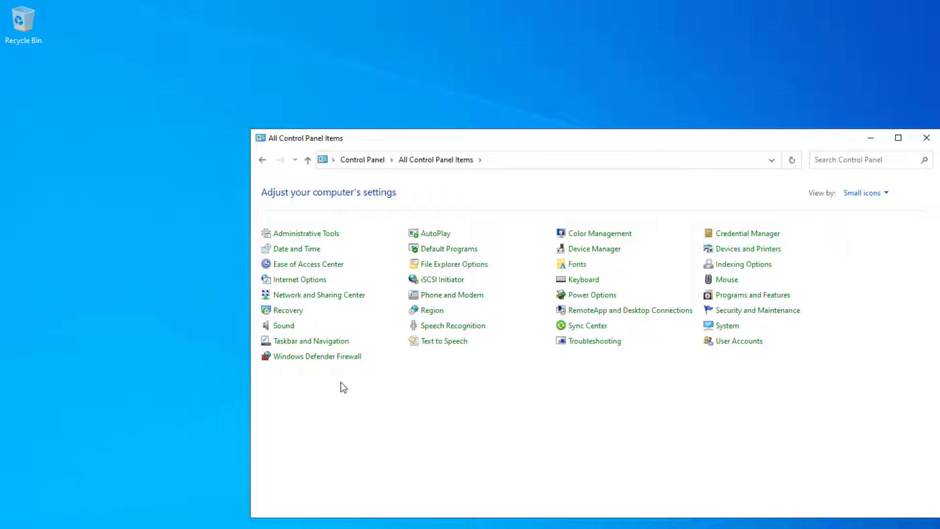
{"action": "left_click", "coordinate": [344, 361]}
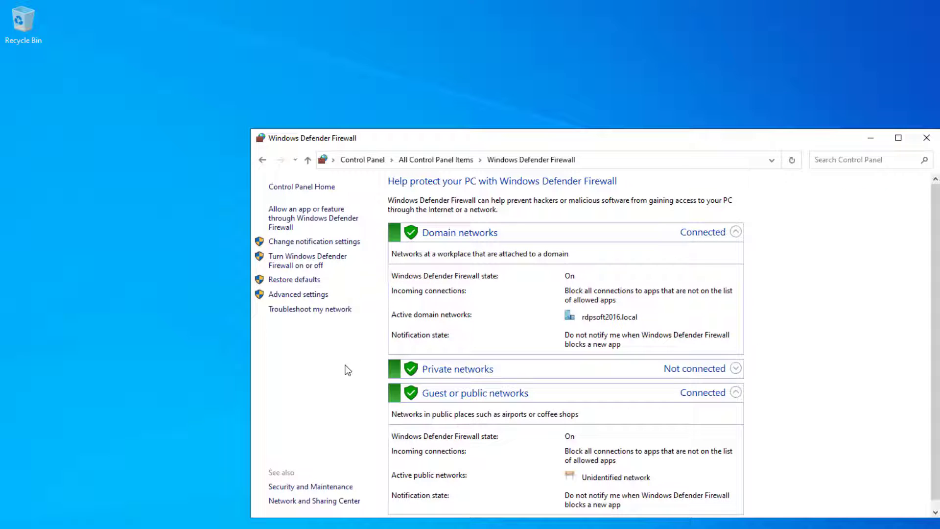
{"action": "left_click", "coordinate": [304, 295]}
{"action": "left_click", "coordinate": [97, 82]}
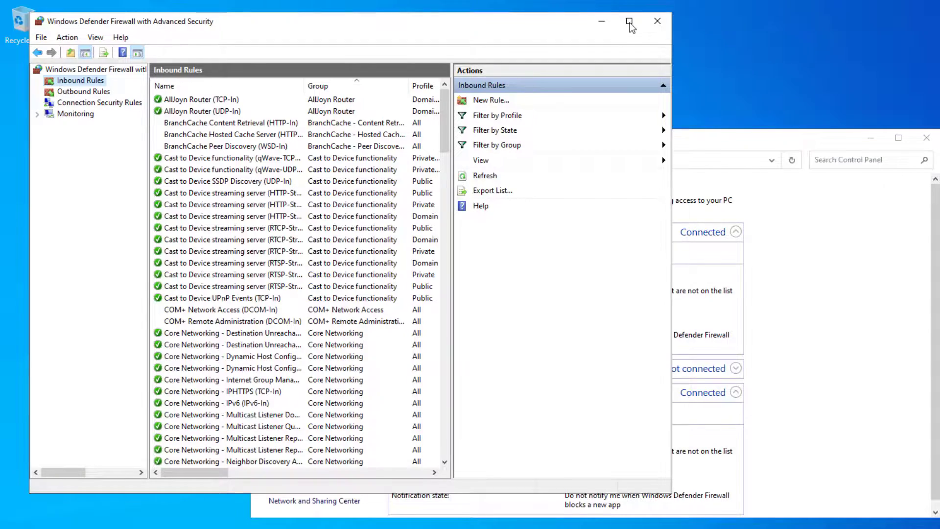
- Maximize the firewall console and select the Remote Desktop Gateway UDP Listener inbound rule
{"action": "left_click", "coordinate": [630, 22]}
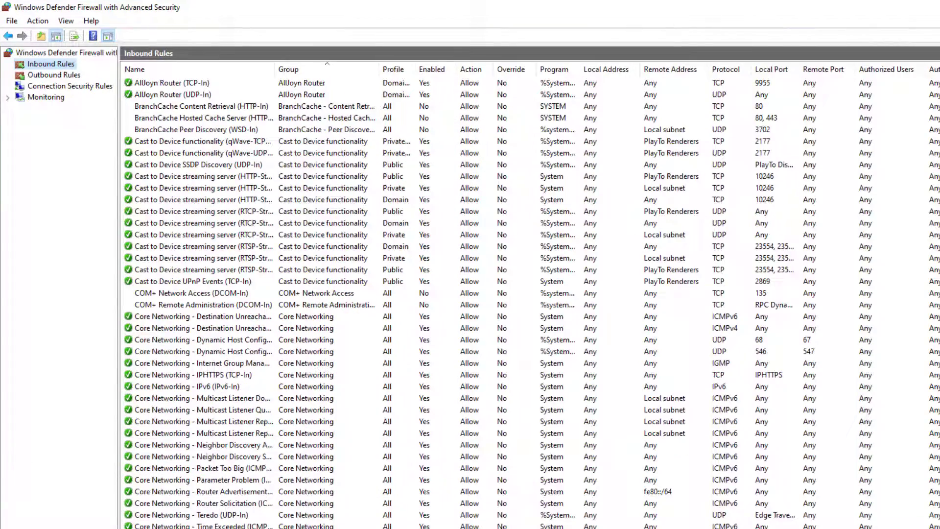
{"action": "scroll", "coordinate": [529, 294], "scroll_direction": "down", "scroll_amount": 20}
{"action": "scroll", "coordinate": [529, 294], "scroll_direction": "up", "scroll_amount": 6}
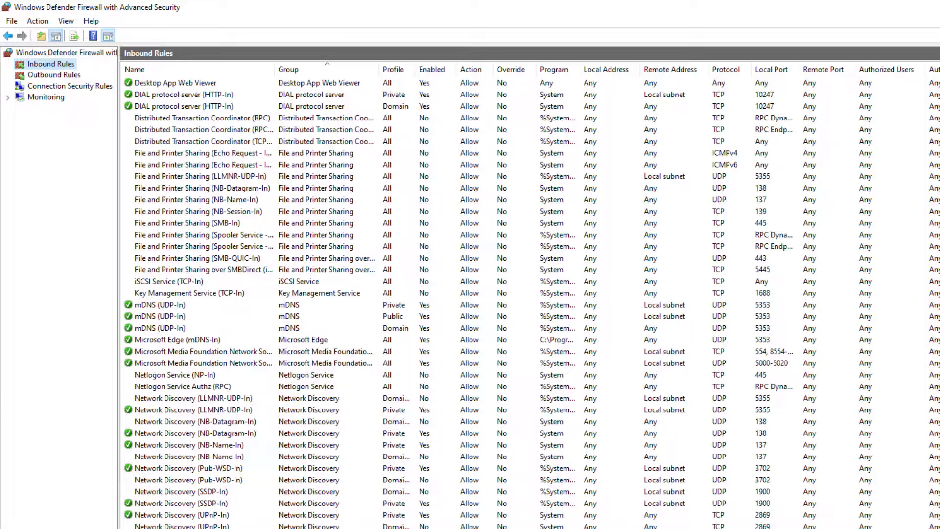
{"action": "scroll", "coordinate": [929, 433], "scroll_direction": "up", "scroll_amount": 1}
{"action": "scroll", "coordinate": [929, 434], "scroll_direction": "down", "scroll_amount": 17}
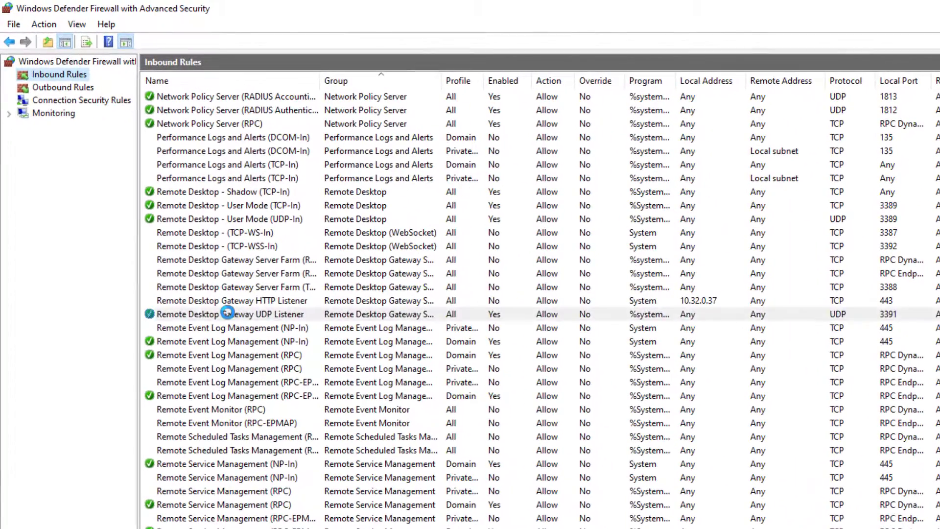
{"action": "left_click", "coordinate": [194, 268]}
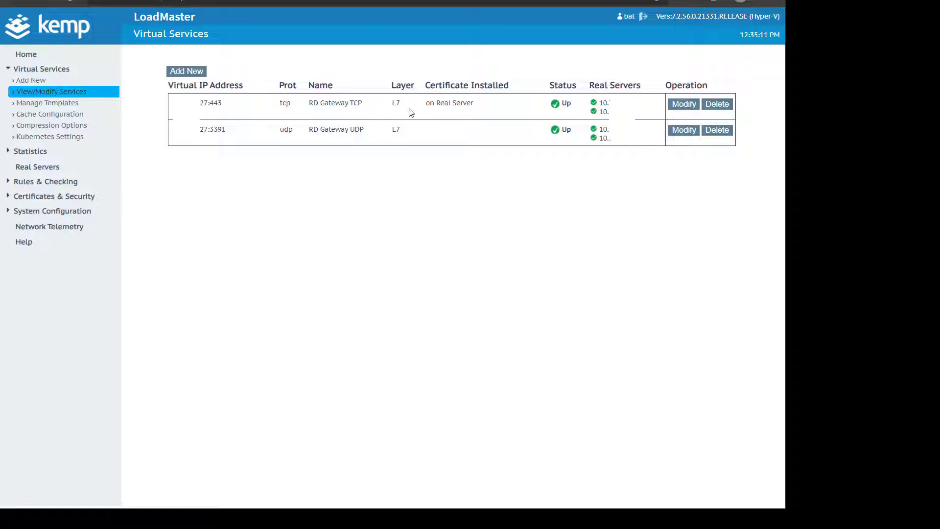
{"action": "left_click", "coordinate": [684, 104]}
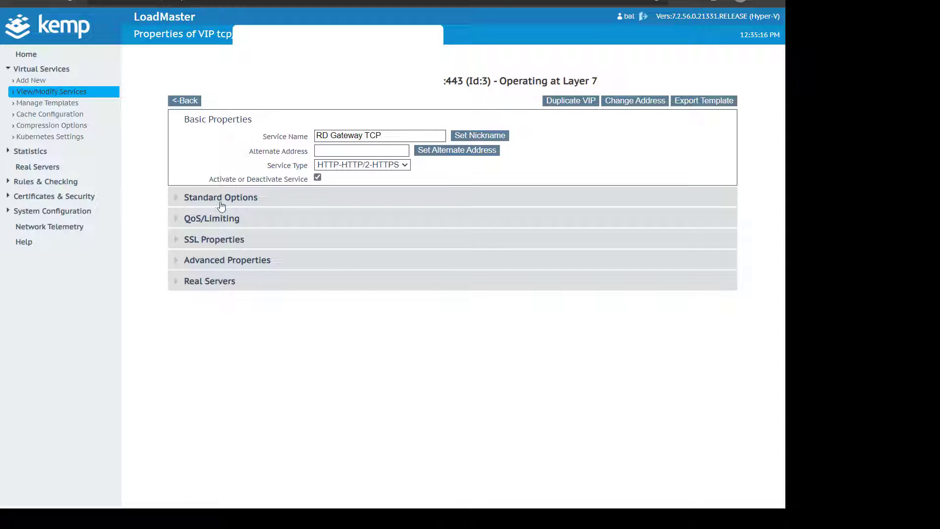
{"action": "left_click", "coordinate": [181, 200]}
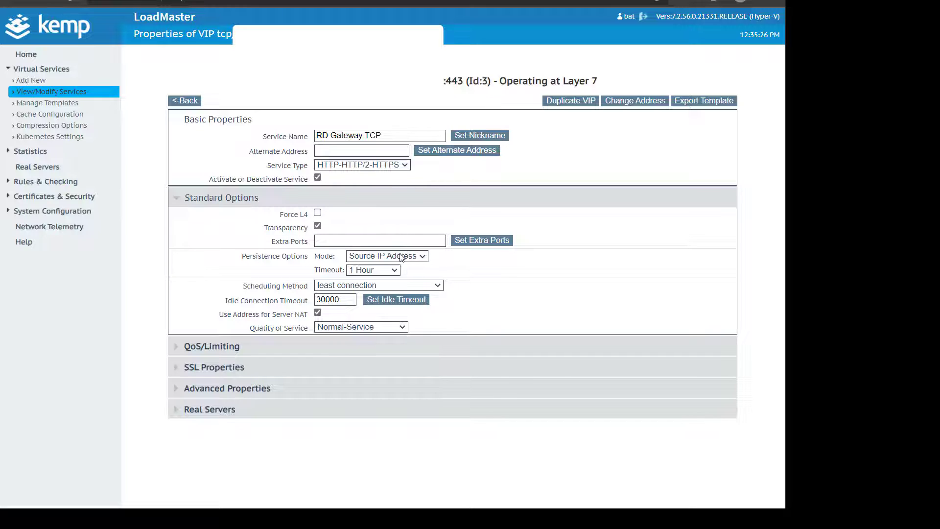
{"action": "left_click", "coordinate": [175, 365]}
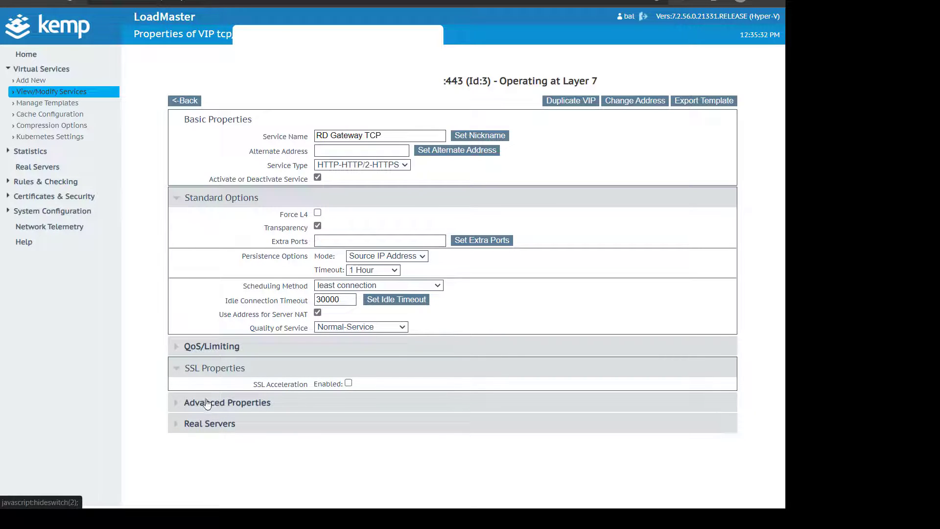
{"action": "left_click", "coordinate": [185, 402]}
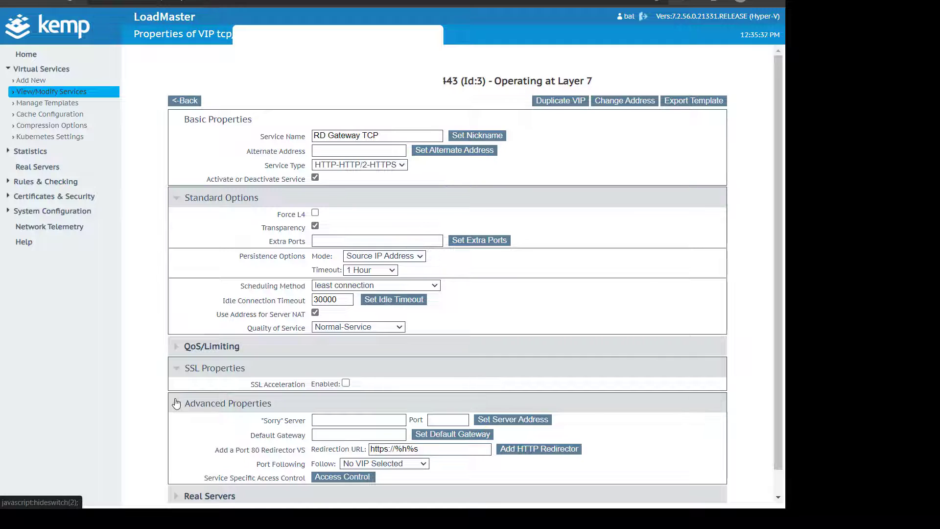
{"action": "left_click", "coordinate": [176, 403]}
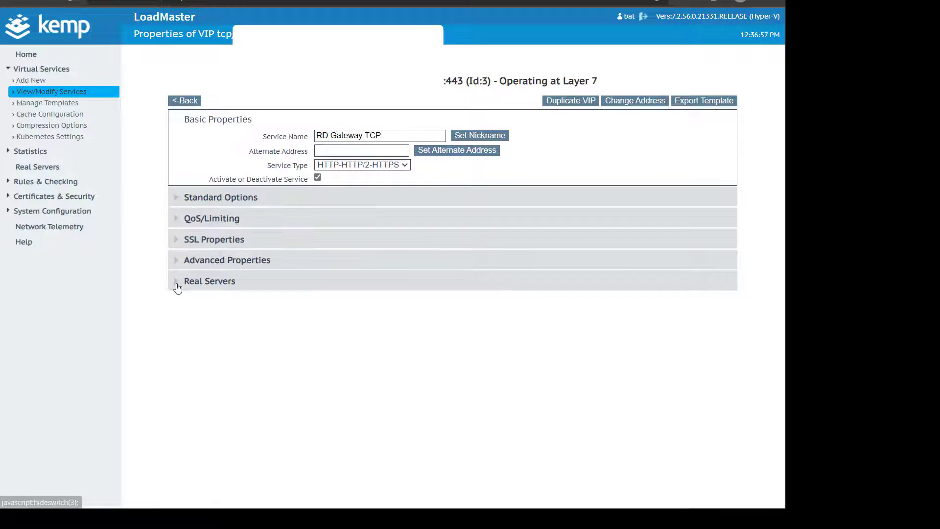
{"action": "left_click", "coordinate": [176, 281]}
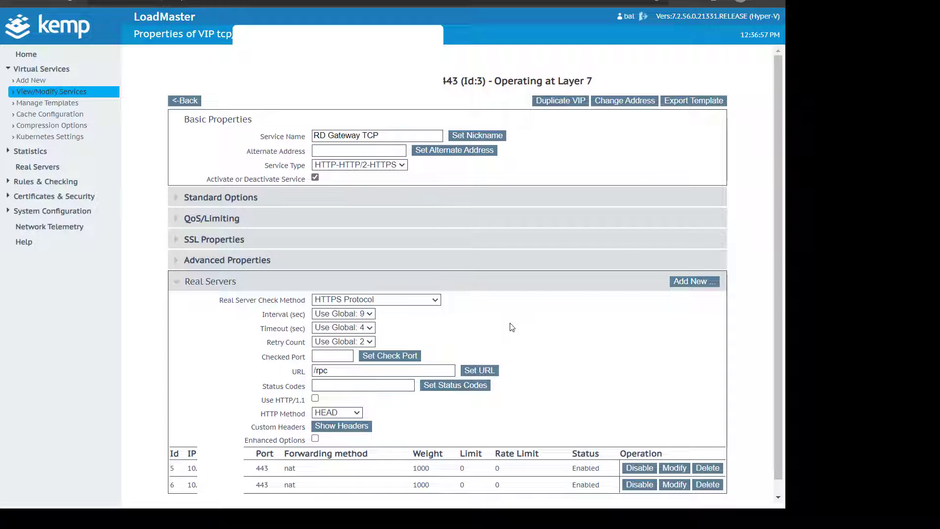
{"action": "scroll", "coordinate": [512, 327], "scroll_direction": "down", "scroll_amount": 1}
{"action": "left_click", "coordinate": [347, 358]}
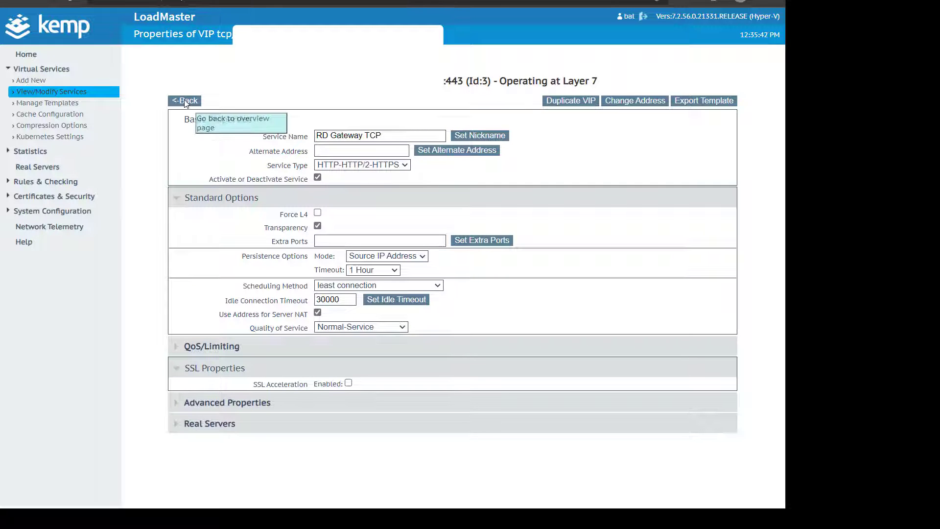
{"action": "left_click", "coordinate": [185, 86]}
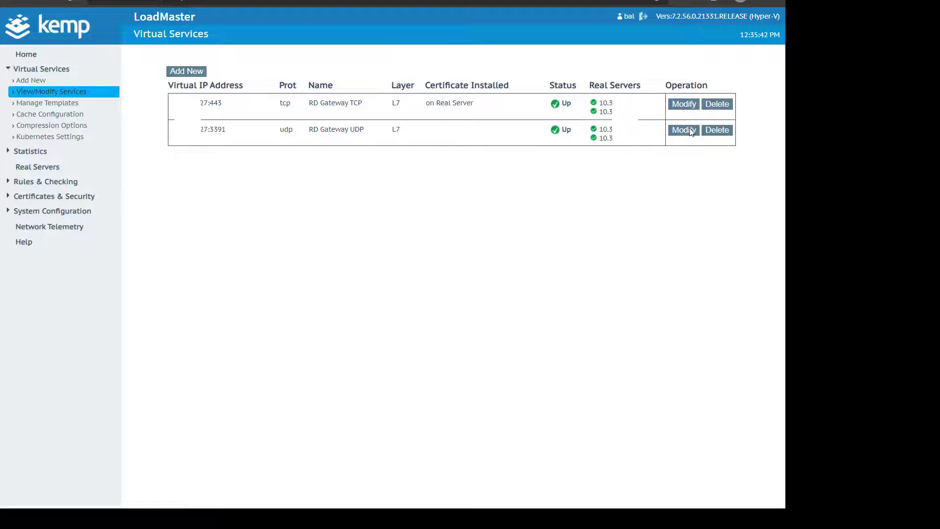
{"action": "left_click", "coordinate": [690, 131]}
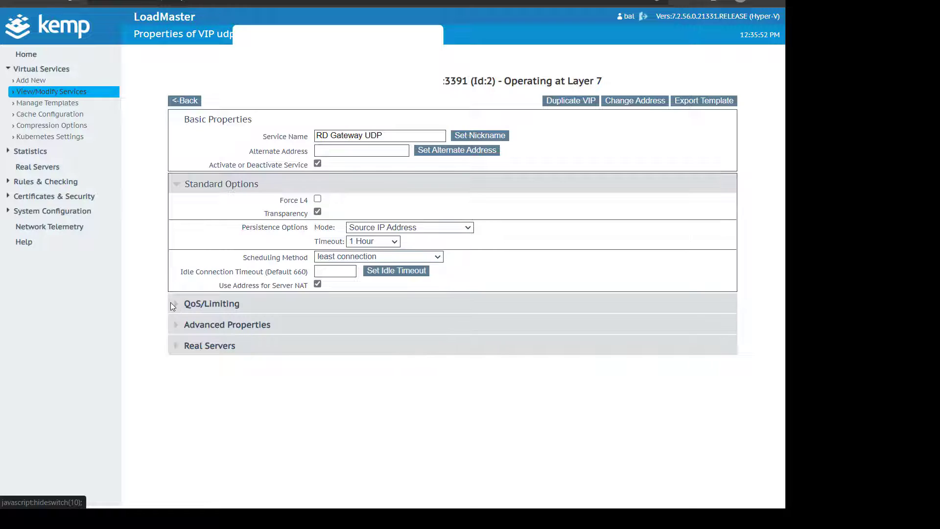
{"action": "left_click", "coordinate": [172, 327]}
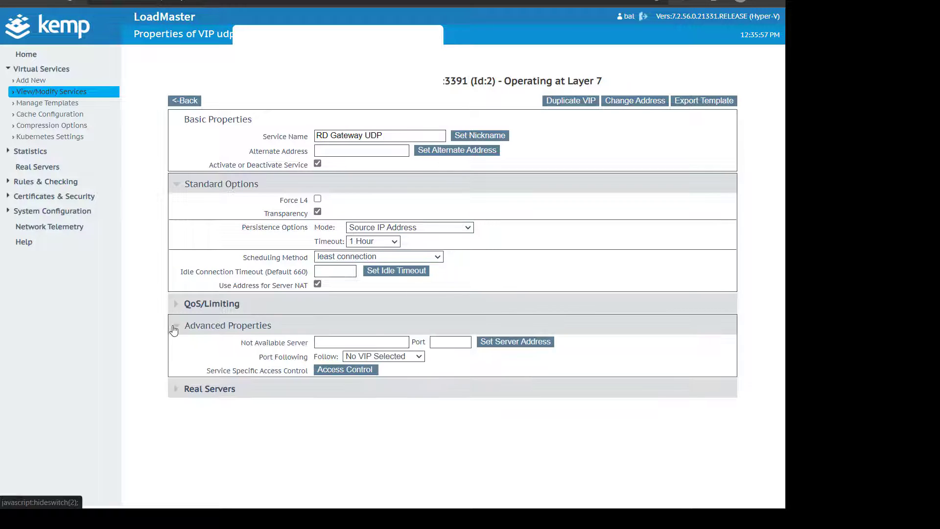
{"action": "left_click", "coordinate": [174, 328]}
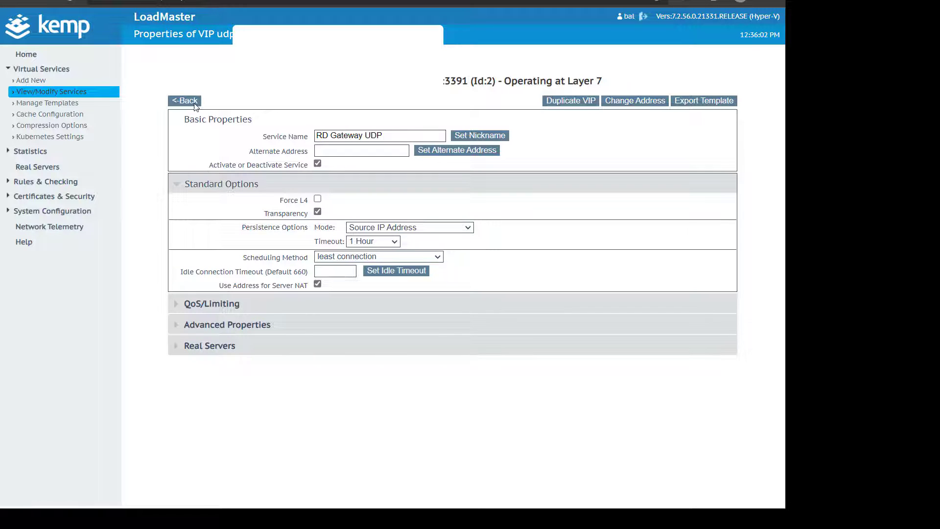
{"action": "left_click", "coordinate": [177, 346]}
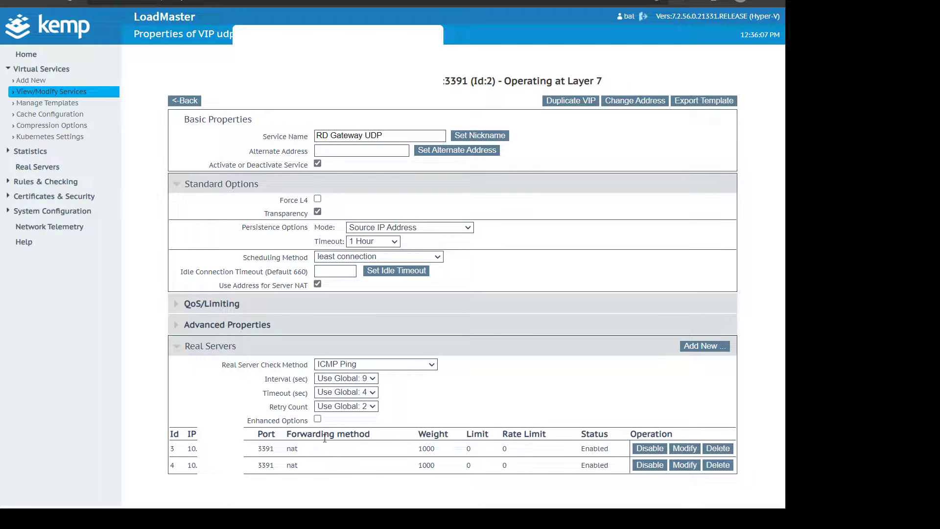
{"action": "left_click", "coordinate": [179, 347]}
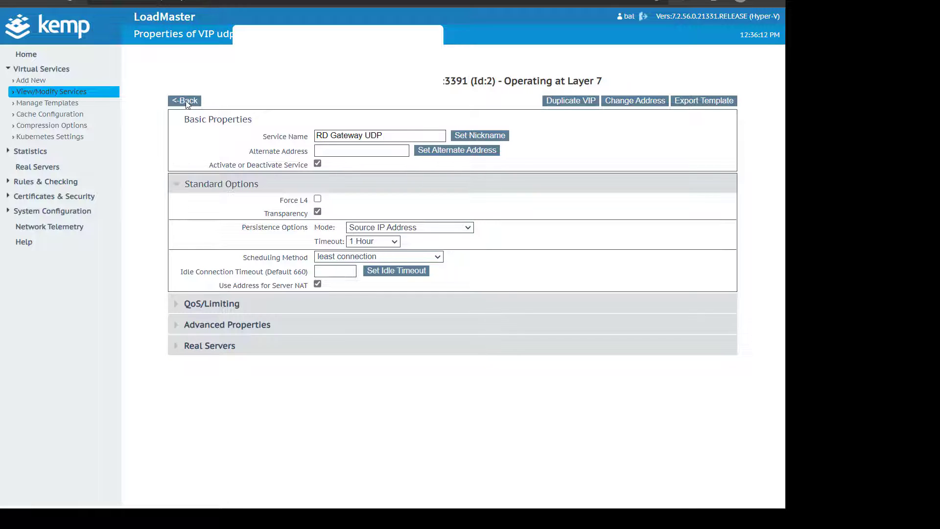
{"action": "left_click", "coordinate": [186, 101]}
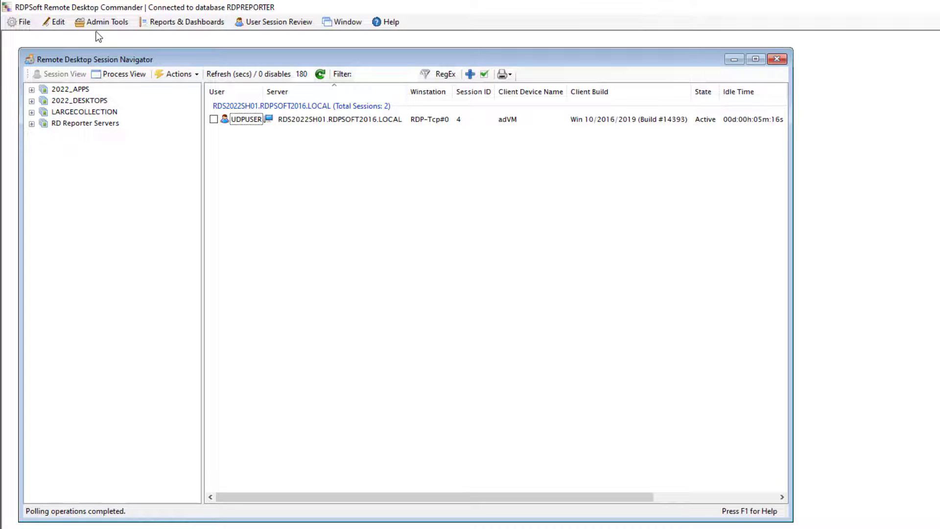
- Open Protocol Data / Connection Quality / User Experience for the active 2022_DESKTOPS user session
{"action": "left_click", "coordinate": [59, 23]}
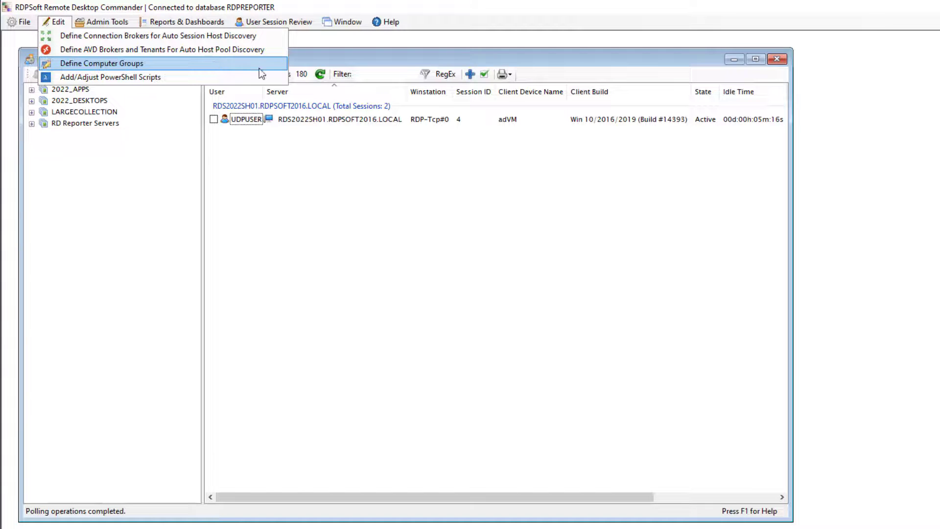
{"action": "left_click", "coordinate": [314, 59]}
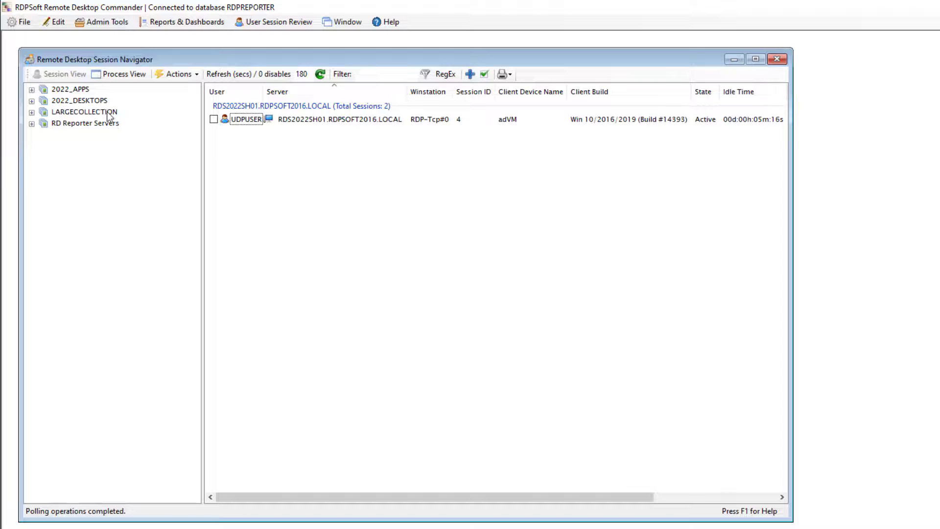
{"action": "left_click", "coordinate": [86, 102]}
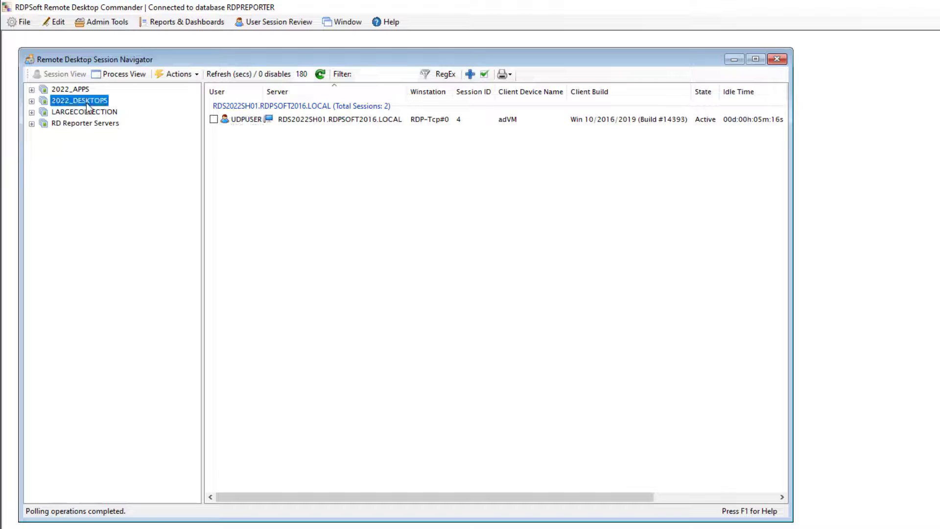
{"action": "left_click", "coordinate": [242, 122]}
{"action": "right_click", "coordinate": [243, 121]}
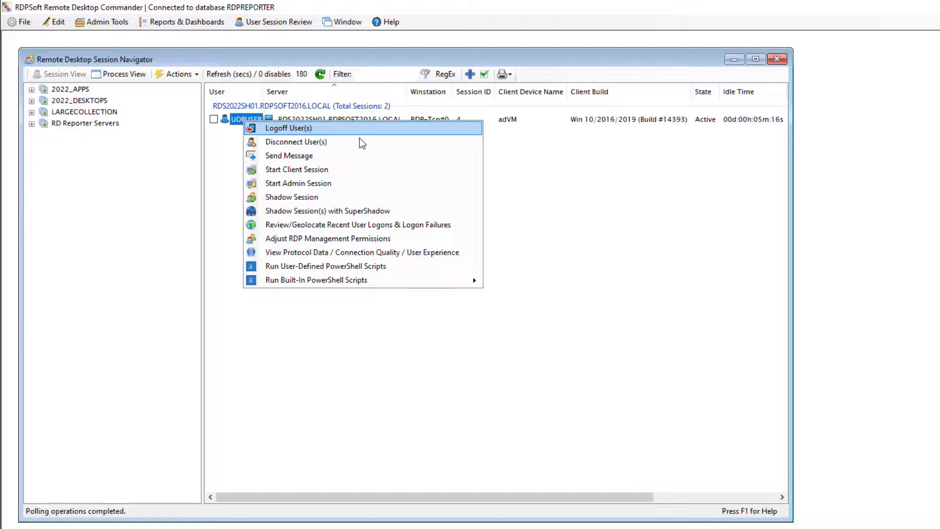
{"action": "left_click", "coordinate": [474, 252]}
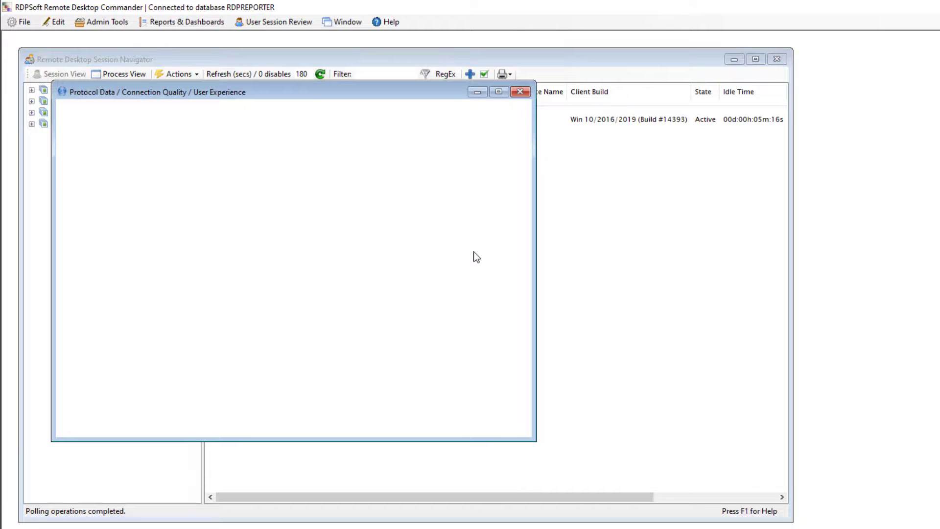